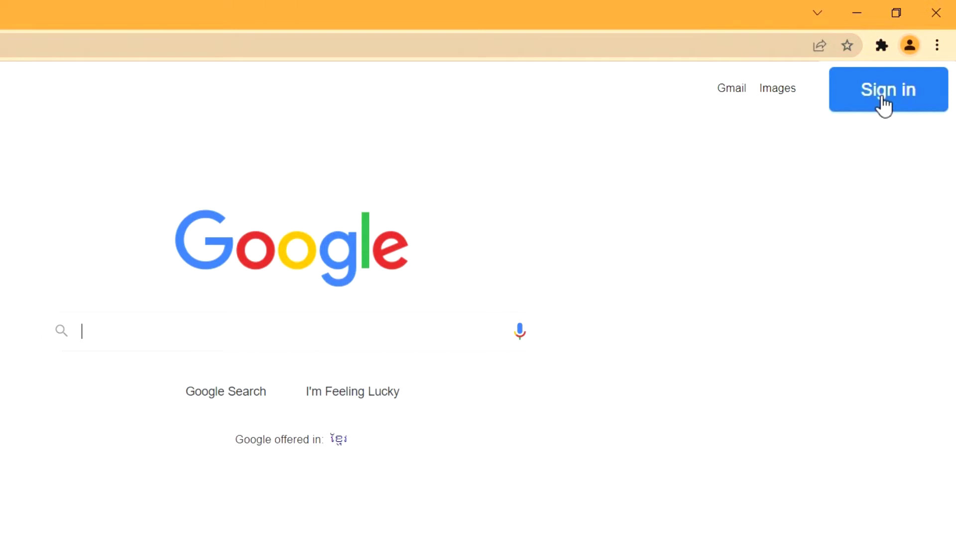
Start a new Google account for personal use from the Sign in page.
left_click(882, 97)
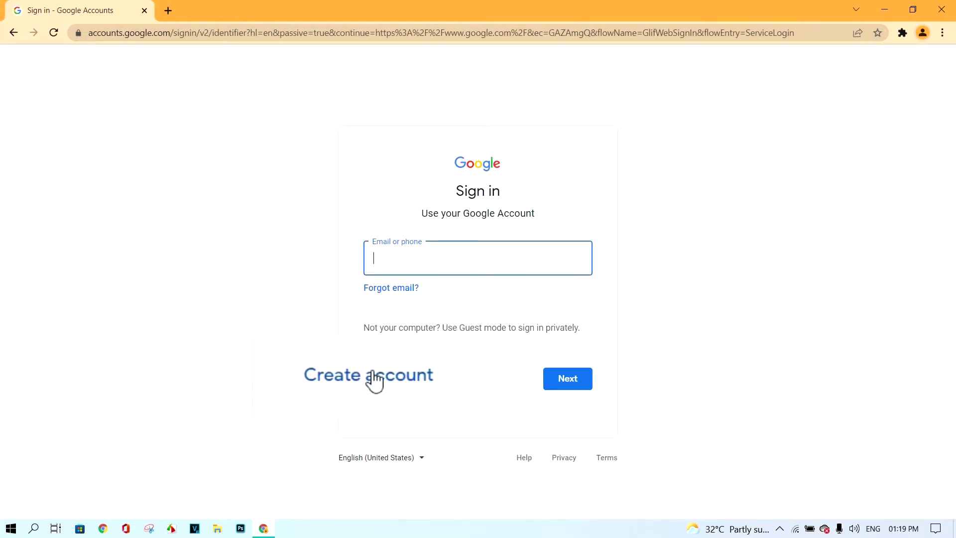
left_click(407, 381)
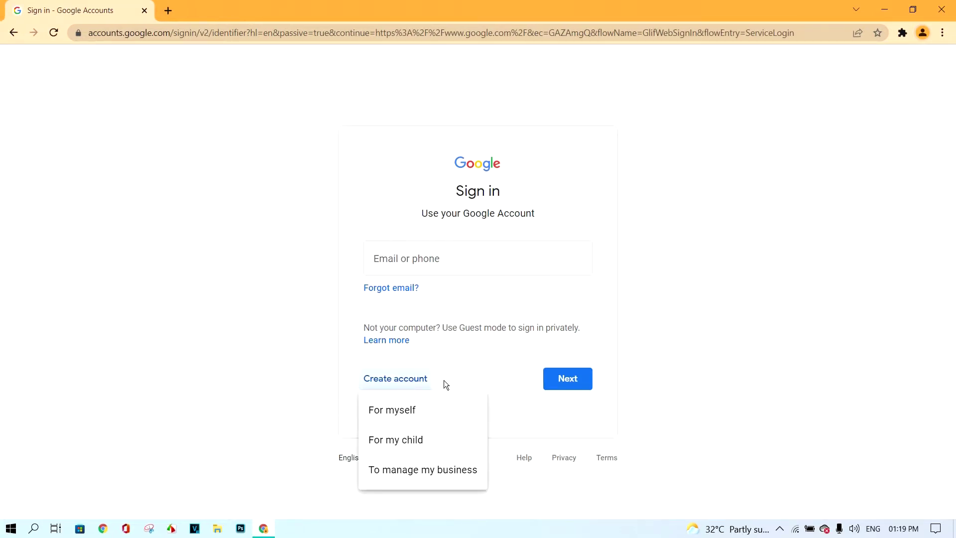
left_click(449, 409)
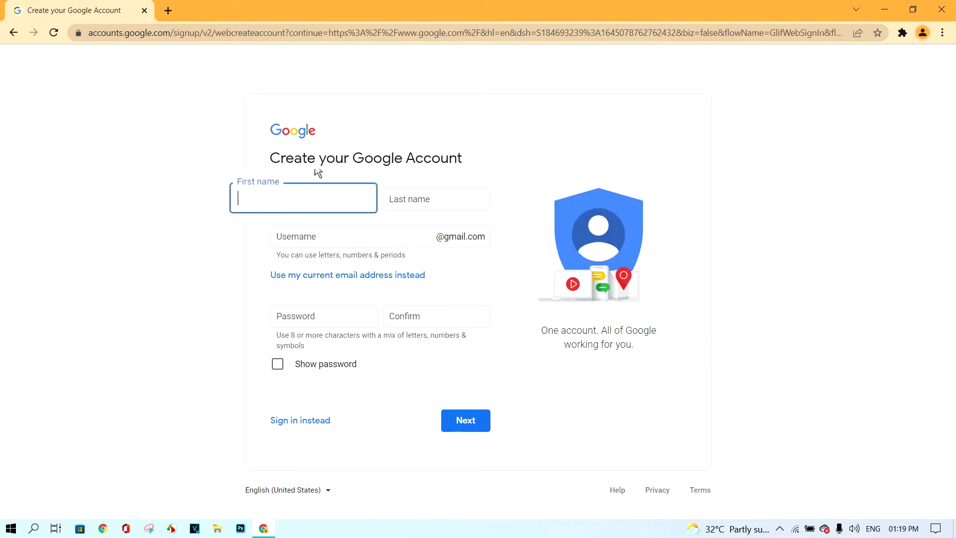
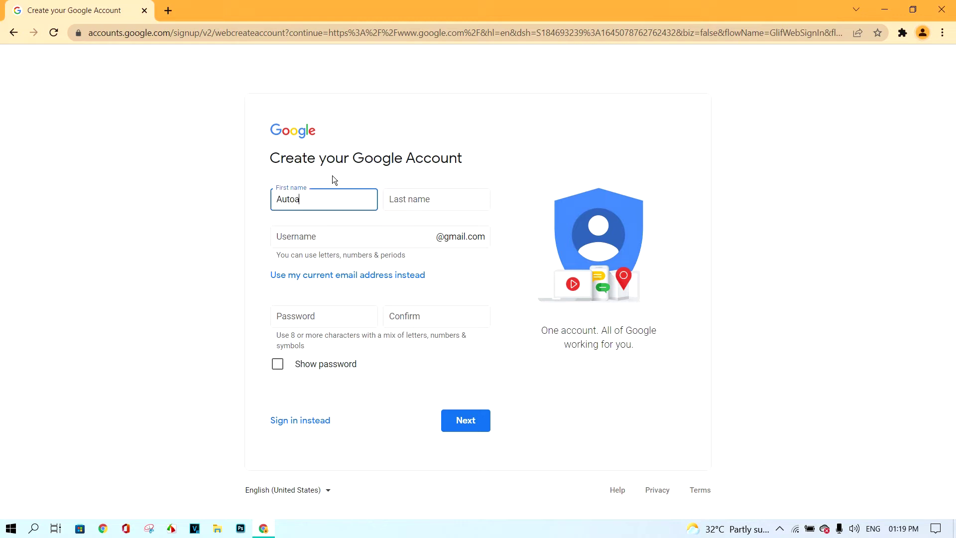
Fill in the account holder's first and last name and start editing the Gmail username.
left_click(422, 201)
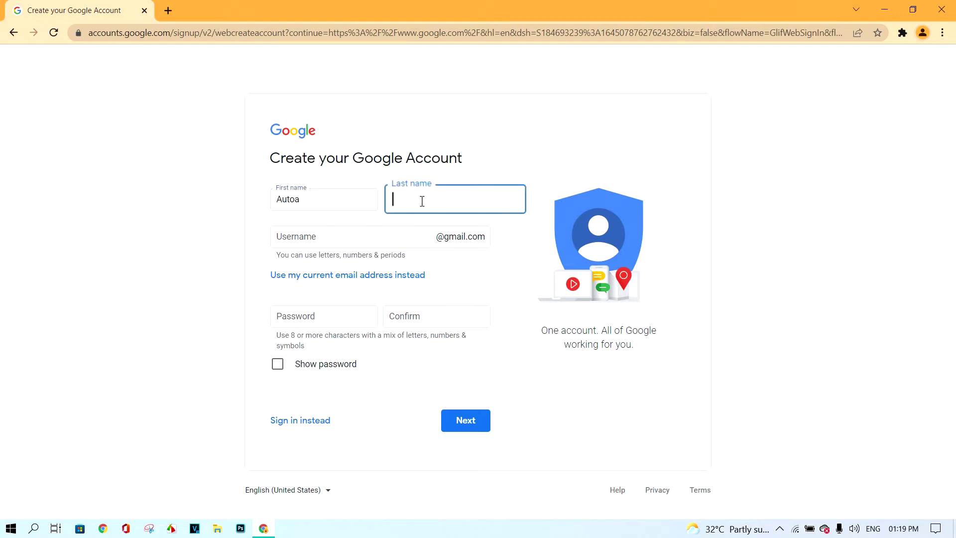
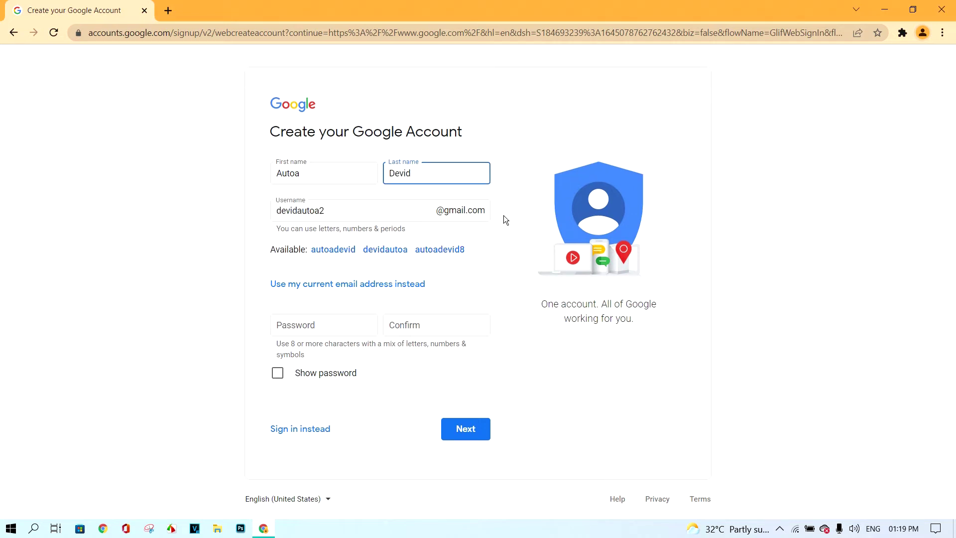
left_click(353, 211)
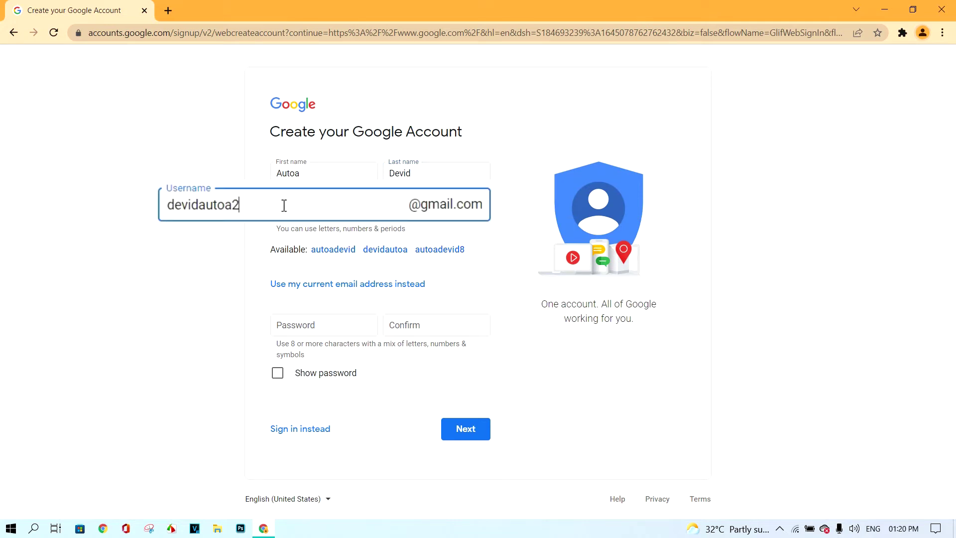
Finish the custom Gmail username and turn on Show password.
type("21")
left_click(482, 234)
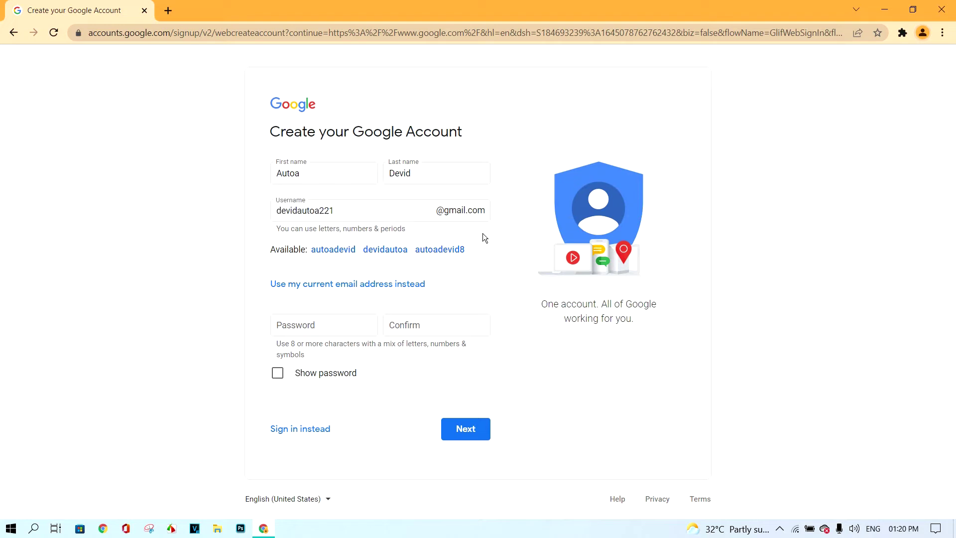
left_click(277, 372)
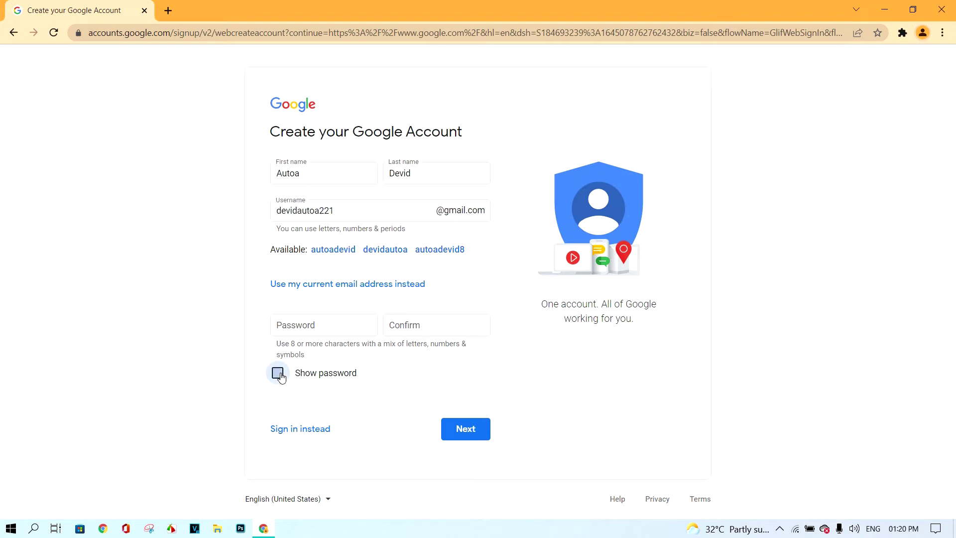
Enter the new account password and paste the same password into Confirm.
left_click(300, 328)
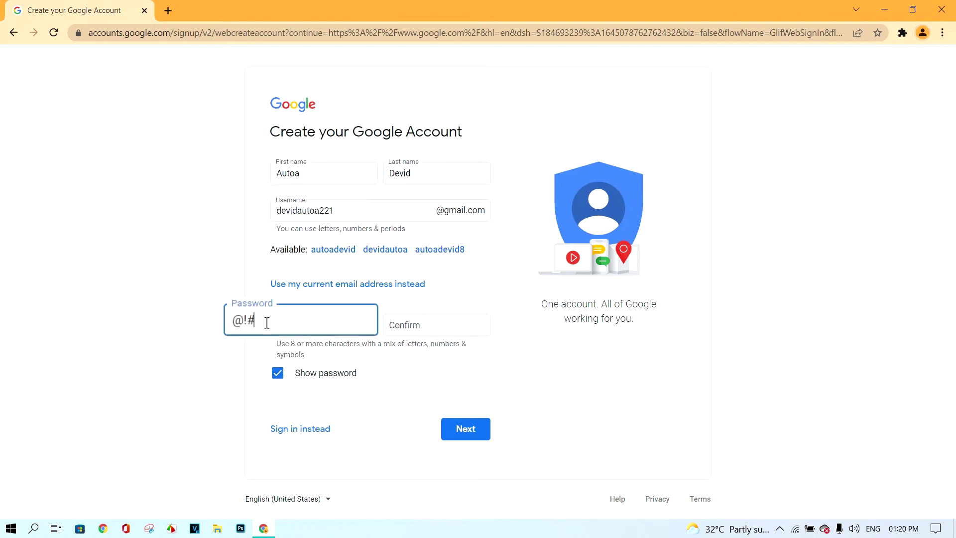
key("ctrl+a")
key("ctrl+c")
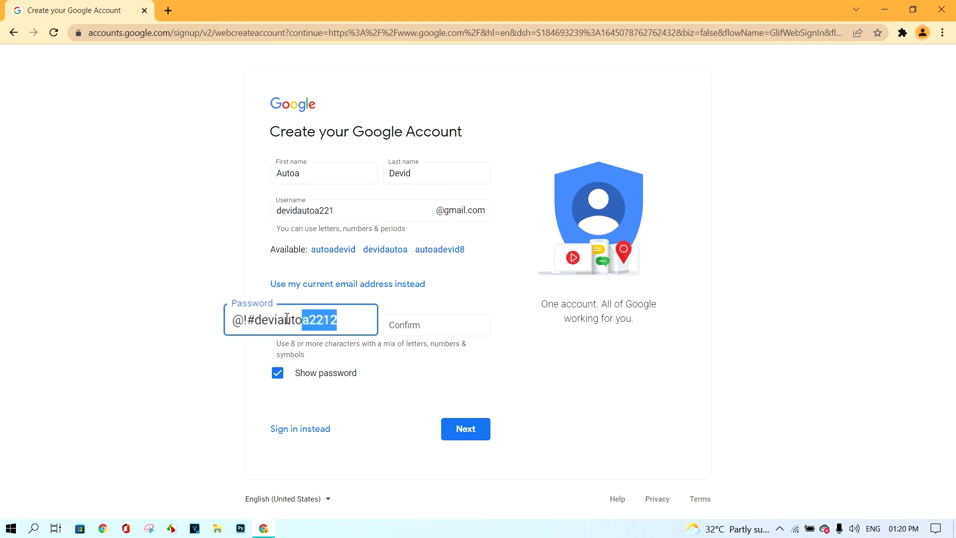
key("Tab")
key("ctrl+v")
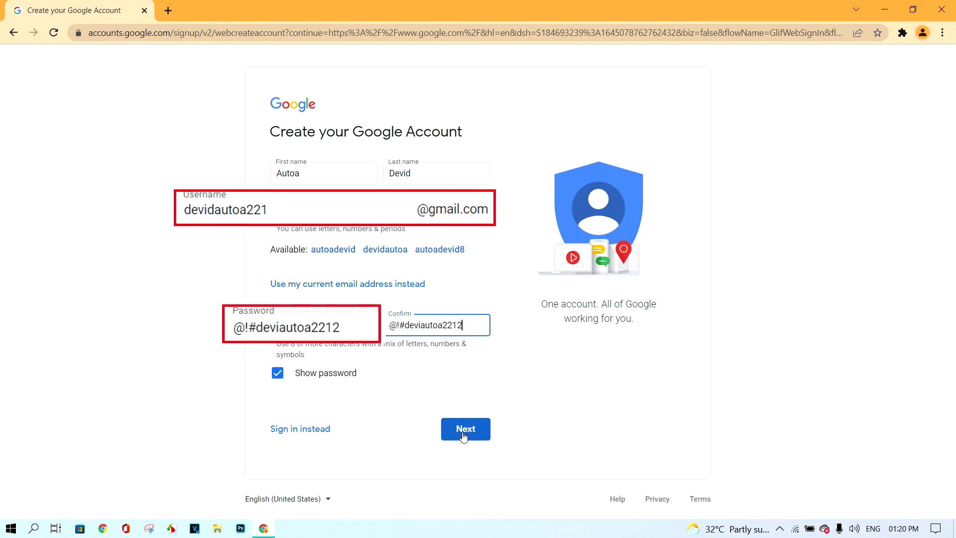
Submit the name and password, then verify the phone number with the texted six-digit code.
left_click(462, 434)
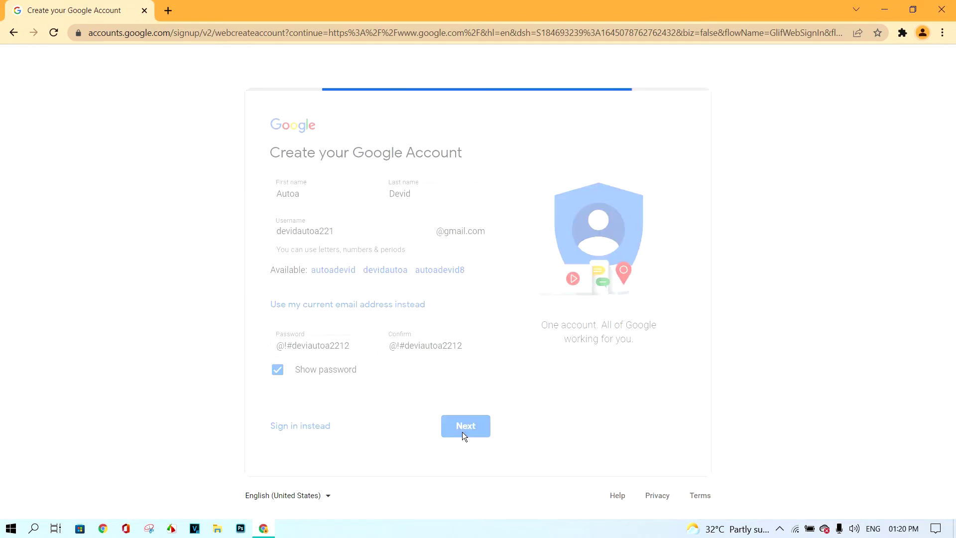
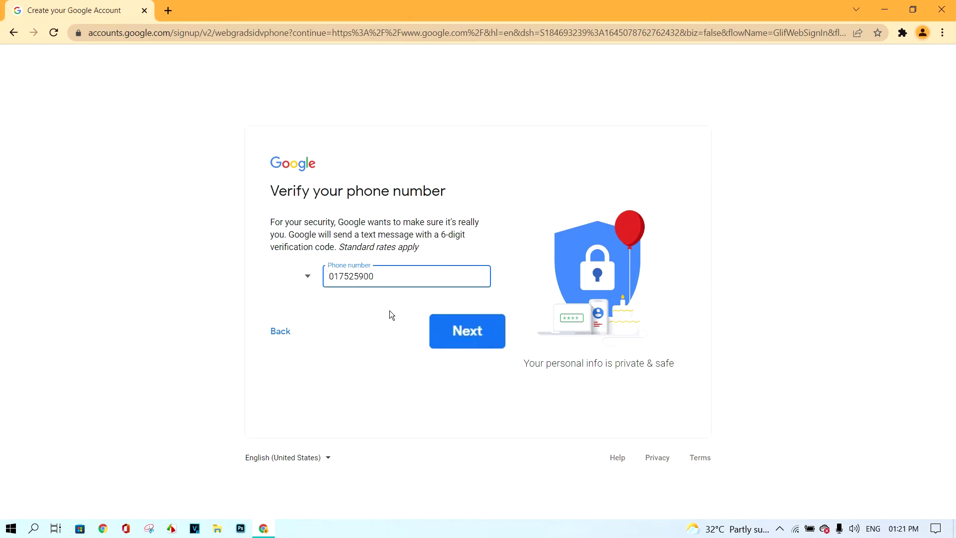
left_click(468, 333)
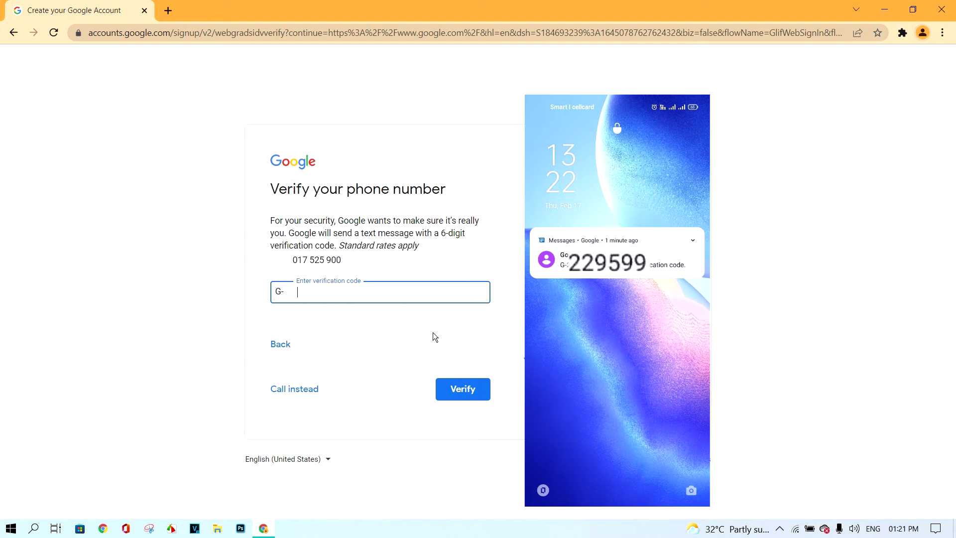
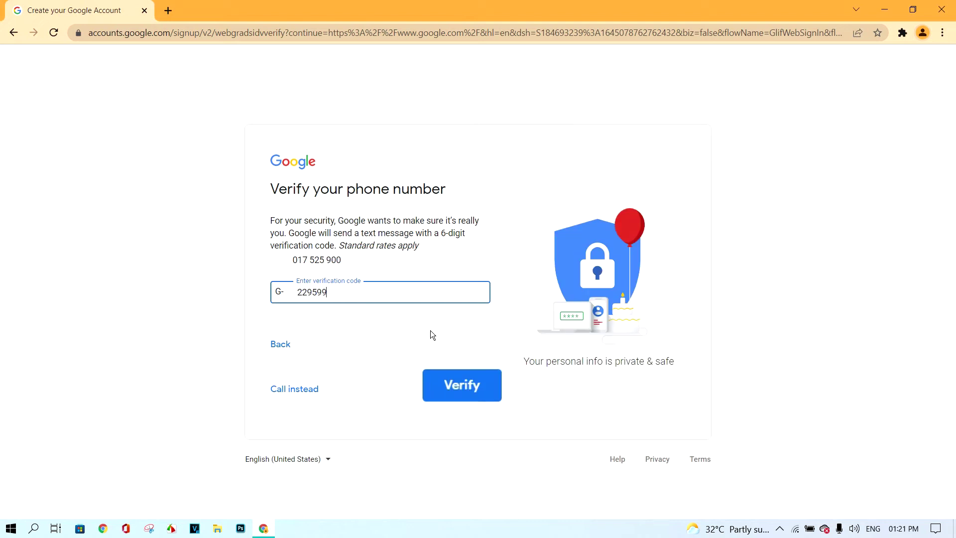
left_click(463, 390)
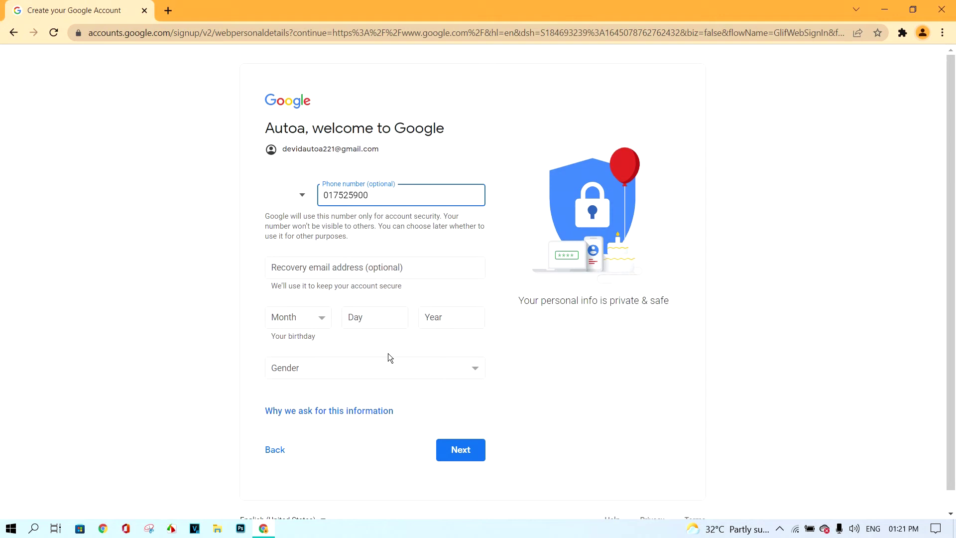
Set the birthday to January 01, 1995 and gender to Male, then submit.
left_click(322, 320)
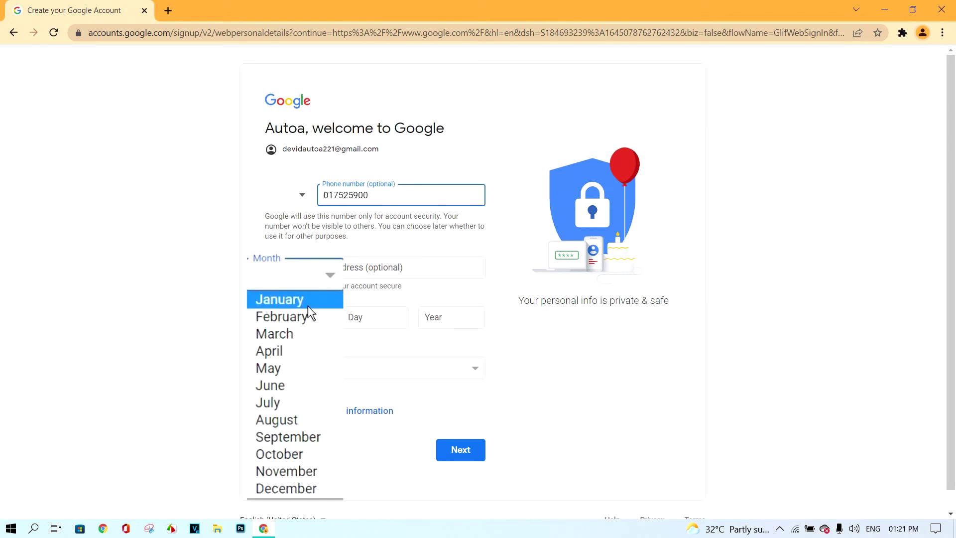
left_click(308, 305)
left_click(366, 324)
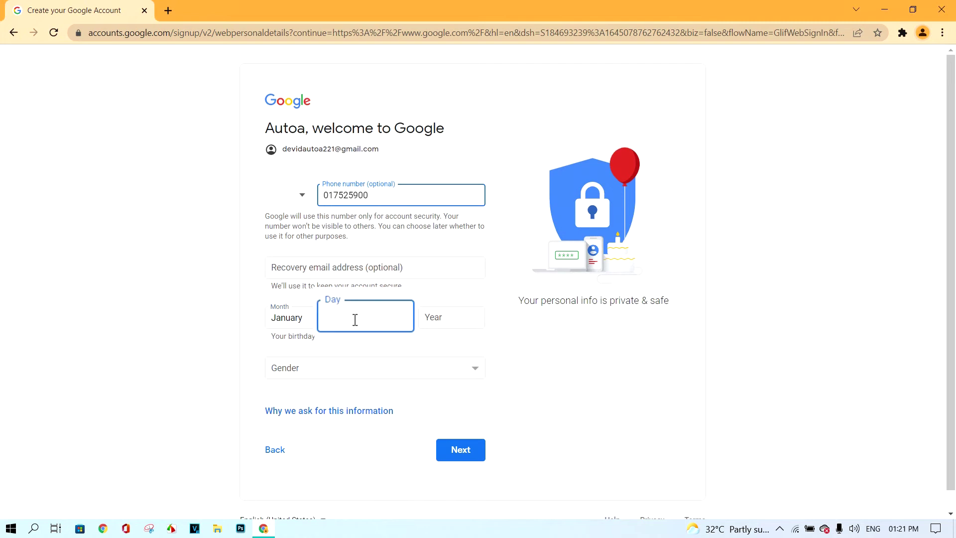
type("01")
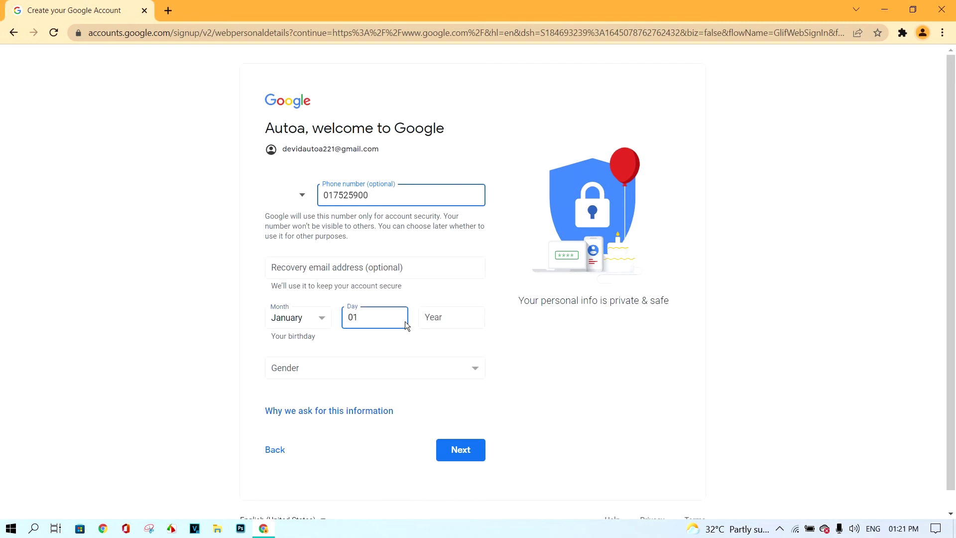
left_click(440, 320)
type("1995")
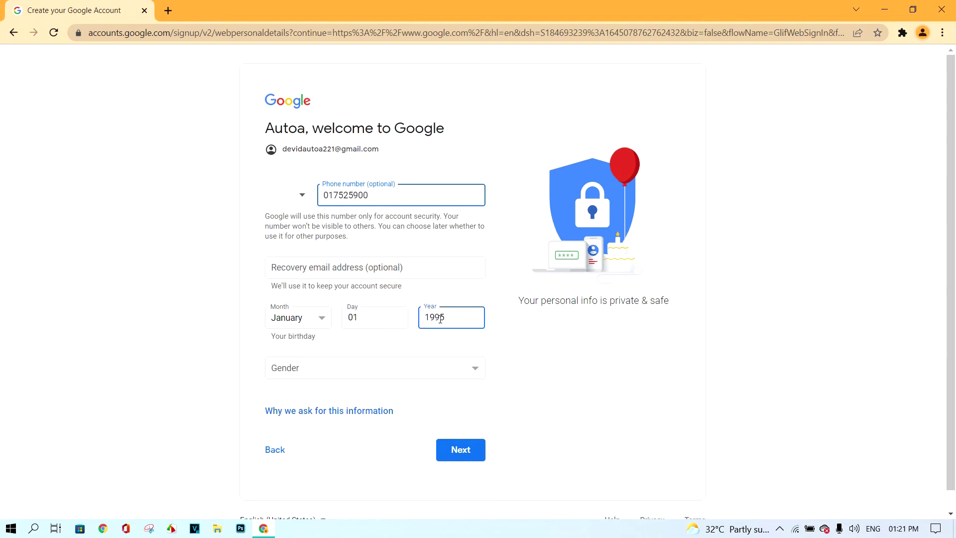
left_click(474, 366)
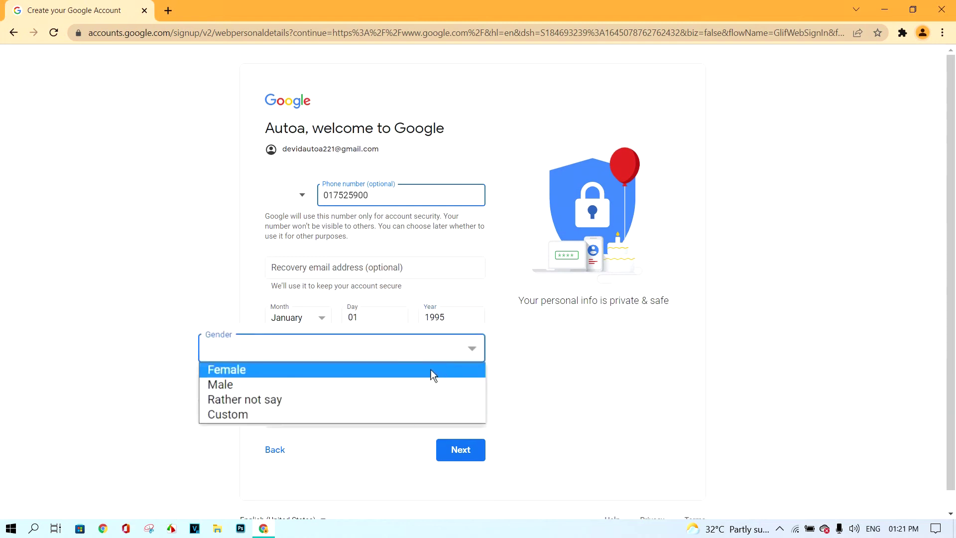
left_click(414, 383)
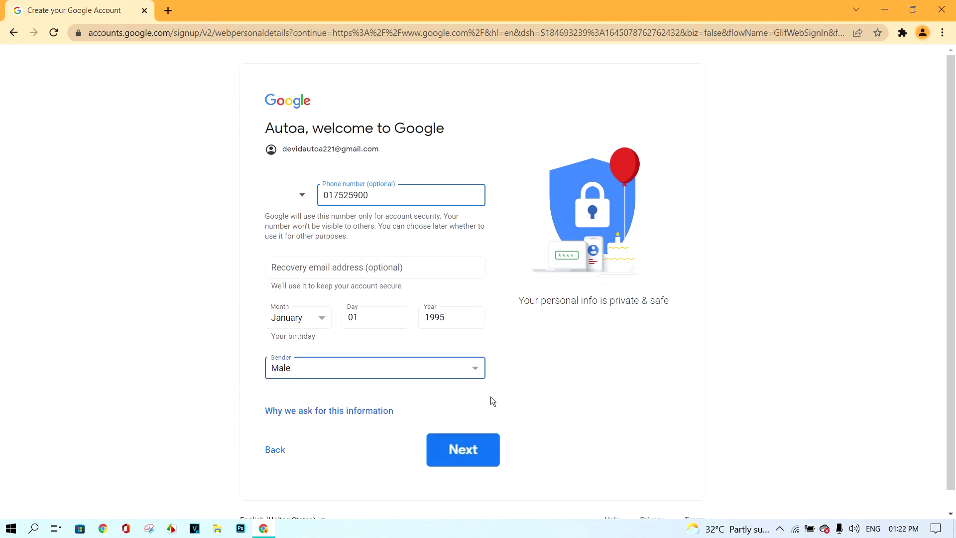
left_click(463, 453)
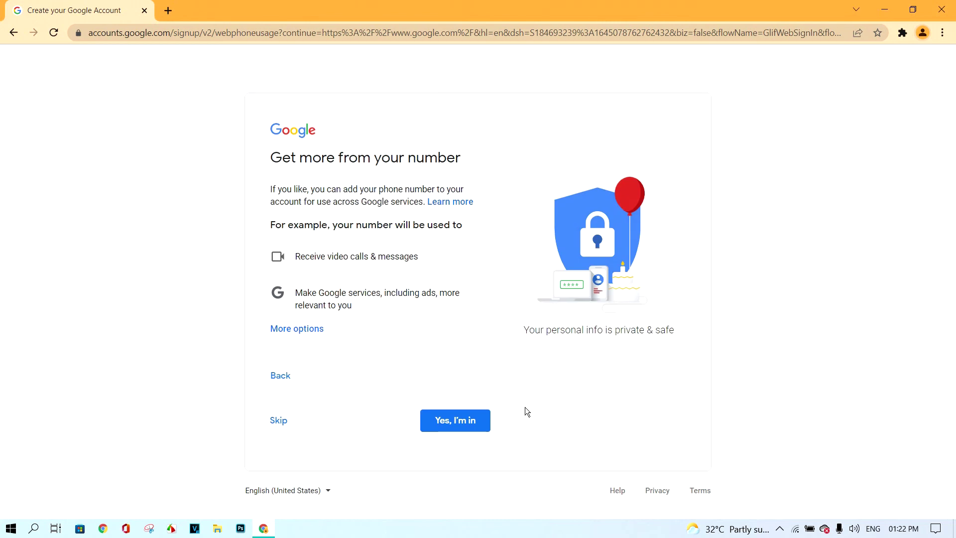
Allow the phone number across Google services and accept the Privacy and Terms.
left_click(458, 423)
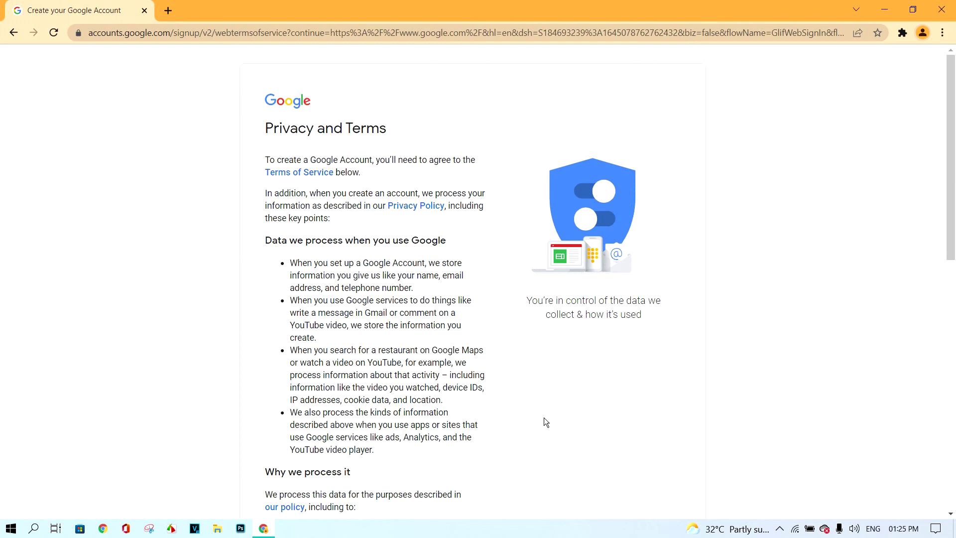
scroll(545, 413, "down", 5)
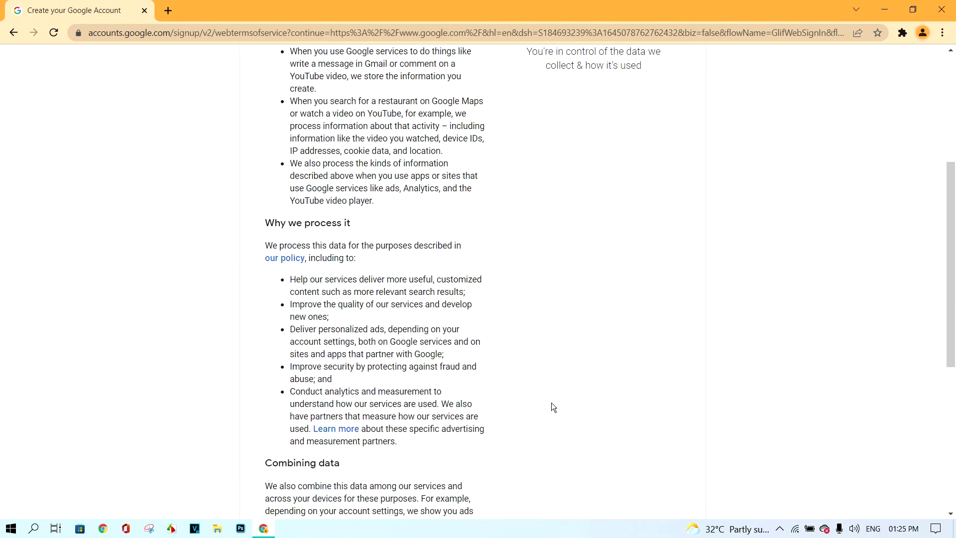
scroll(553, 402, "down", 7)
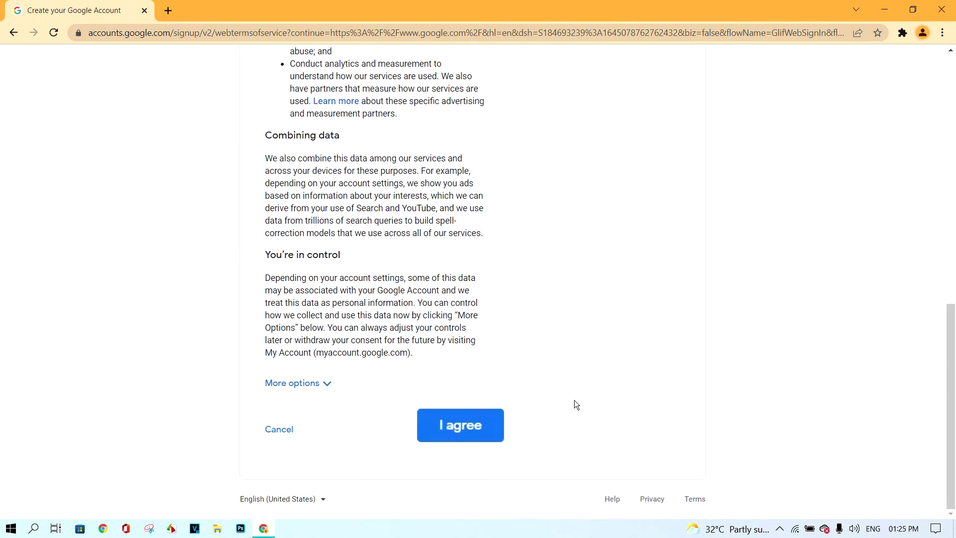
left_click(475, 435)
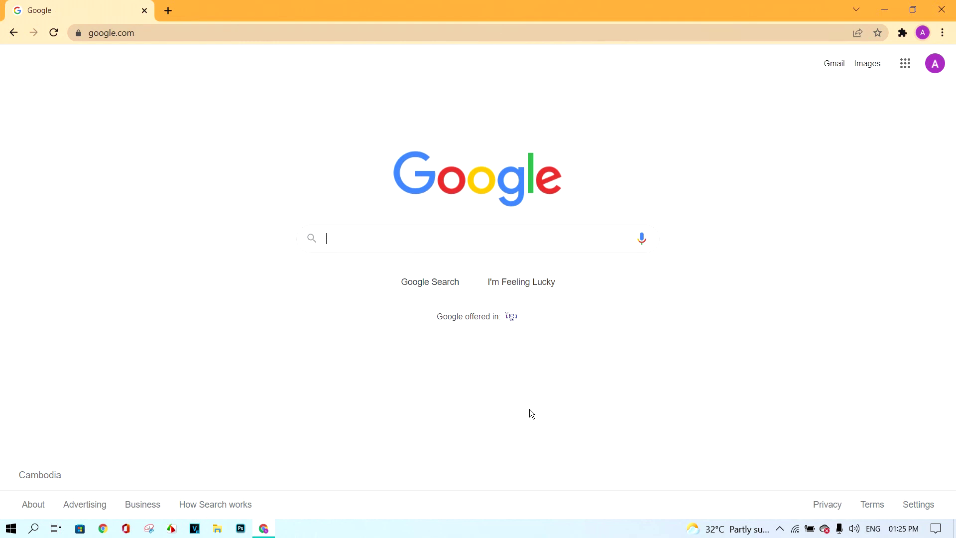
Open the account menu on google.com and highlight the new account's name and Gmail address.
left_click(933, 67)
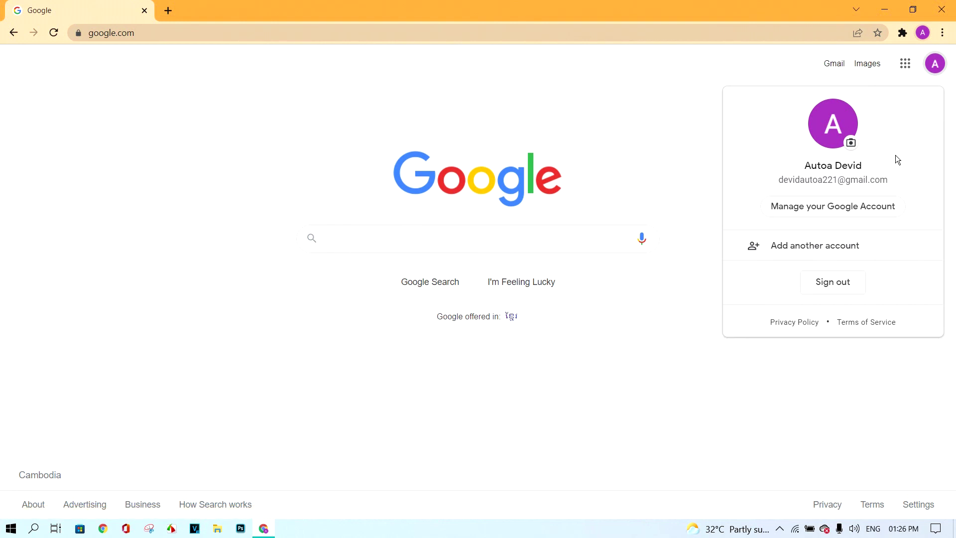
left_click_drag(810, 162, 529, 191)
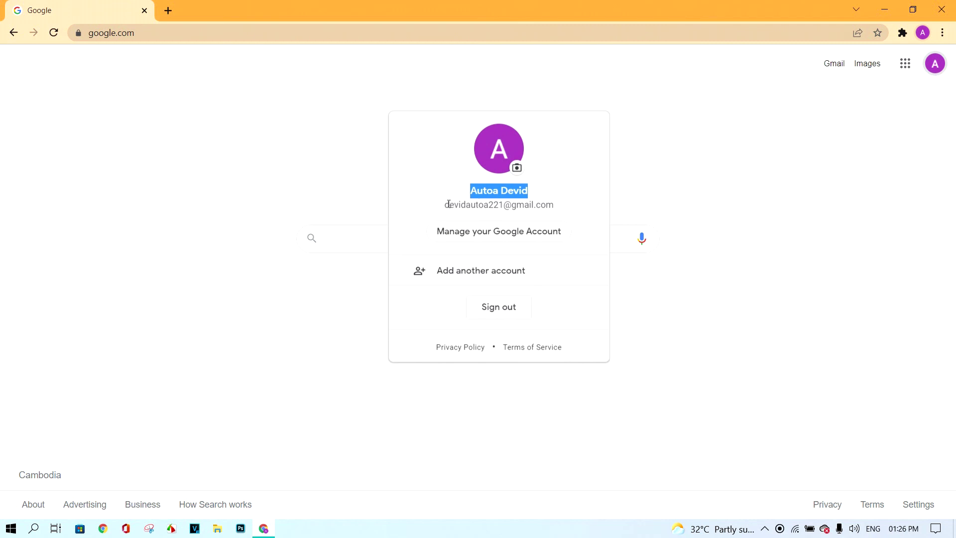
left_click_drag(445, 204, 580, 185)
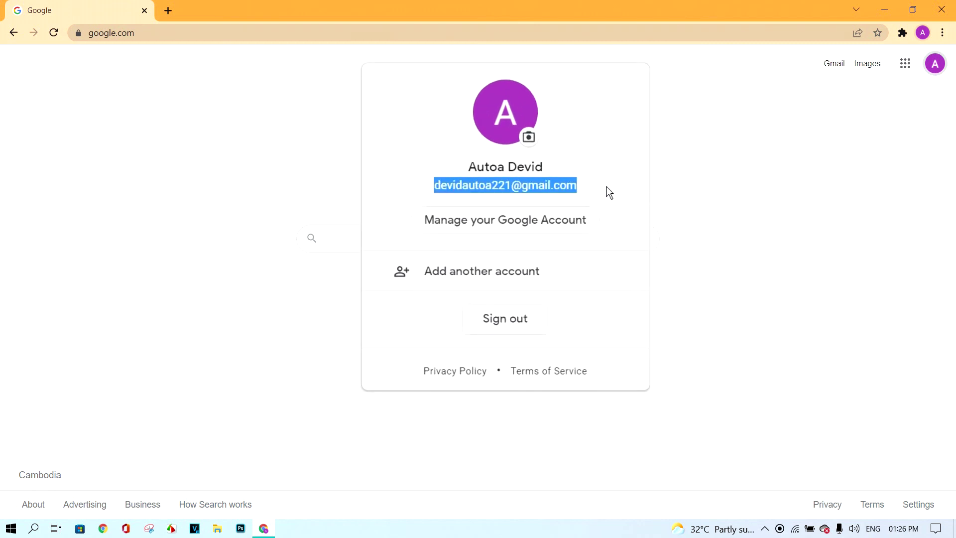